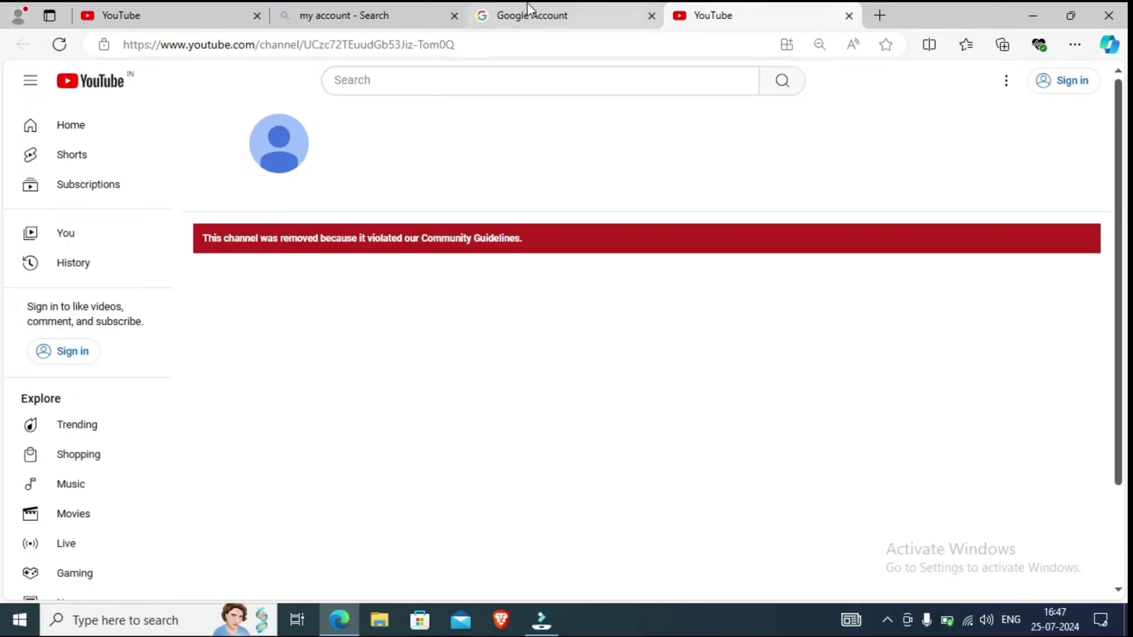
- Select the removed channel's web address, then switch to the YouTube home page tab
{"action": "left_click_drag", "start_coordinate": [472, 46], "coordinate": [118, 72]}
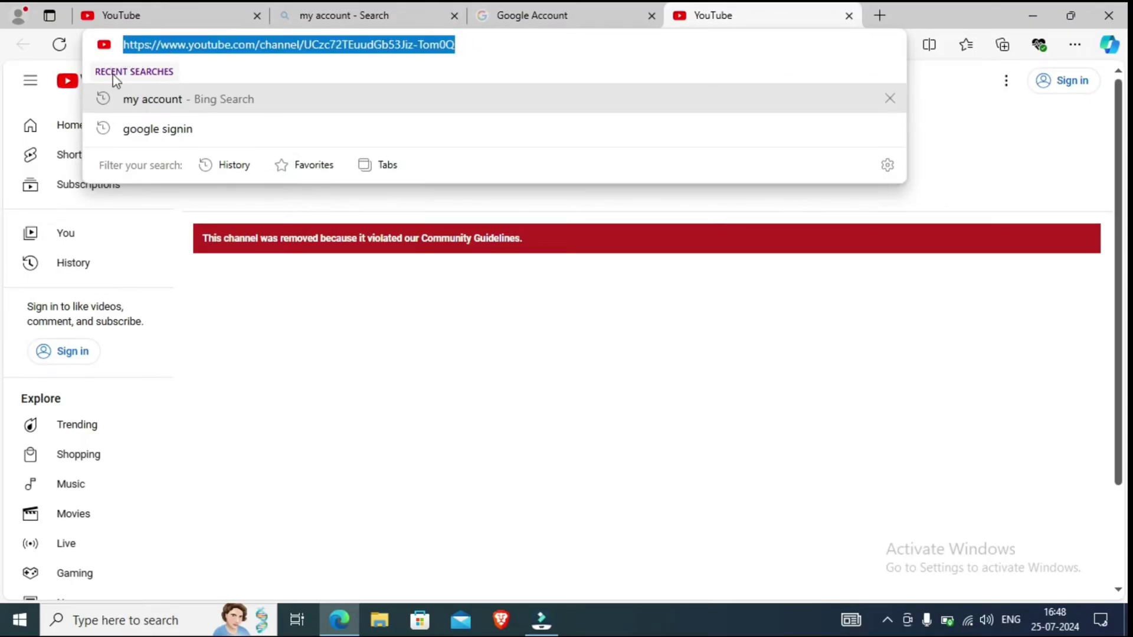
{"action": "left_click", "coordinate": [395, 385]}
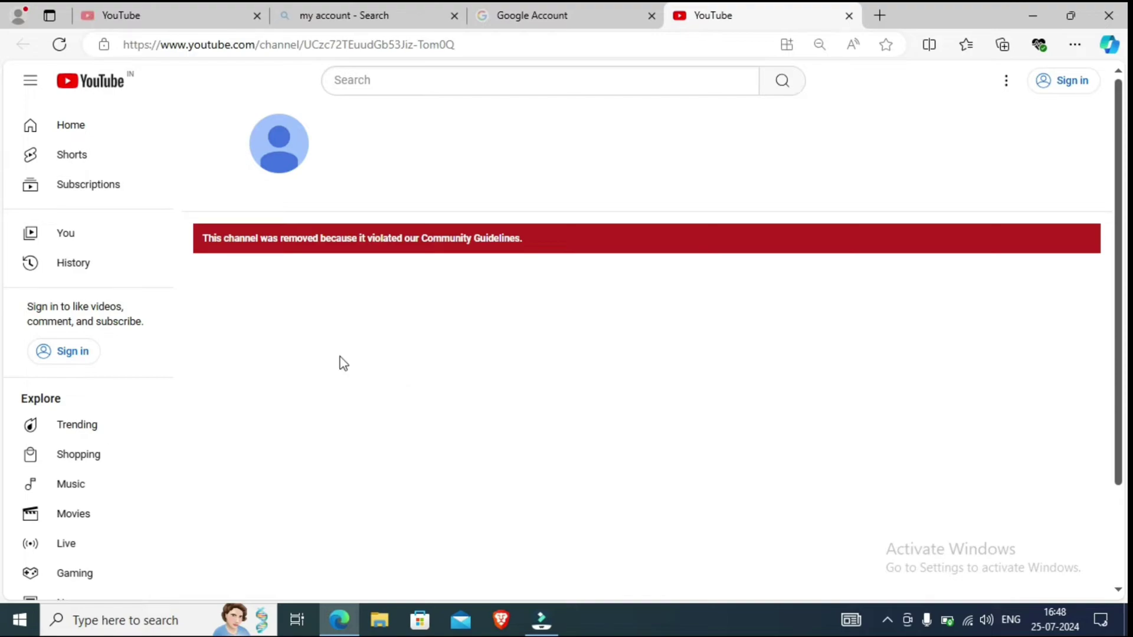
{"action": "left_click", "coordinate": [172, 28]}
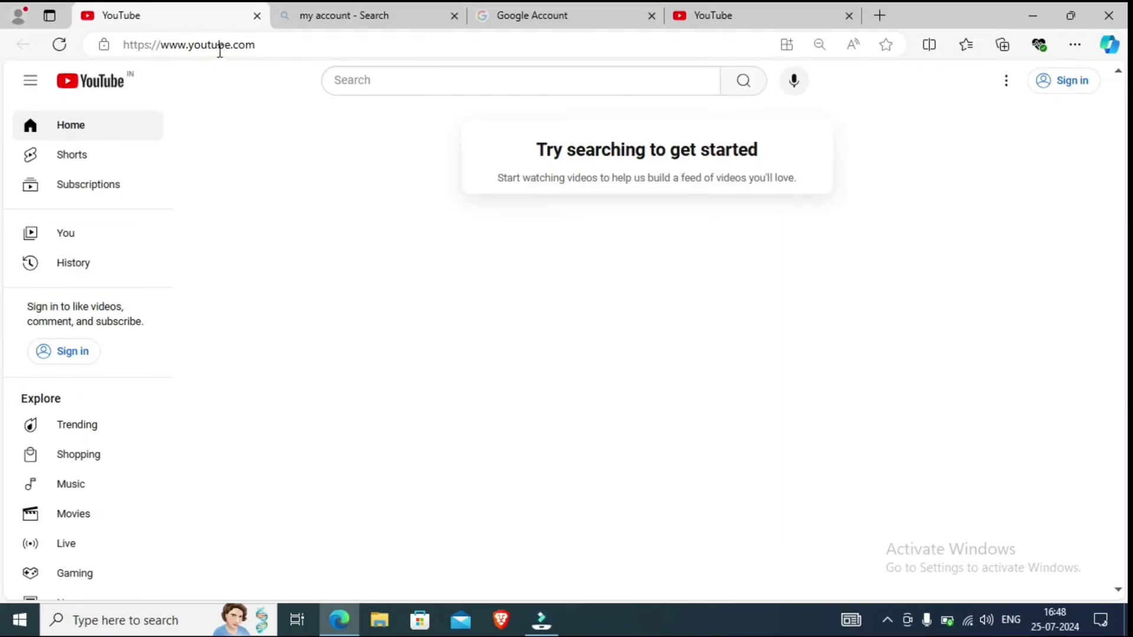
{"action": "left_click", "coordinate": [490, 353]}
- Return to the removed channel page and select part of its address
{"action": "left_click", "coordinate": [760, 10]}
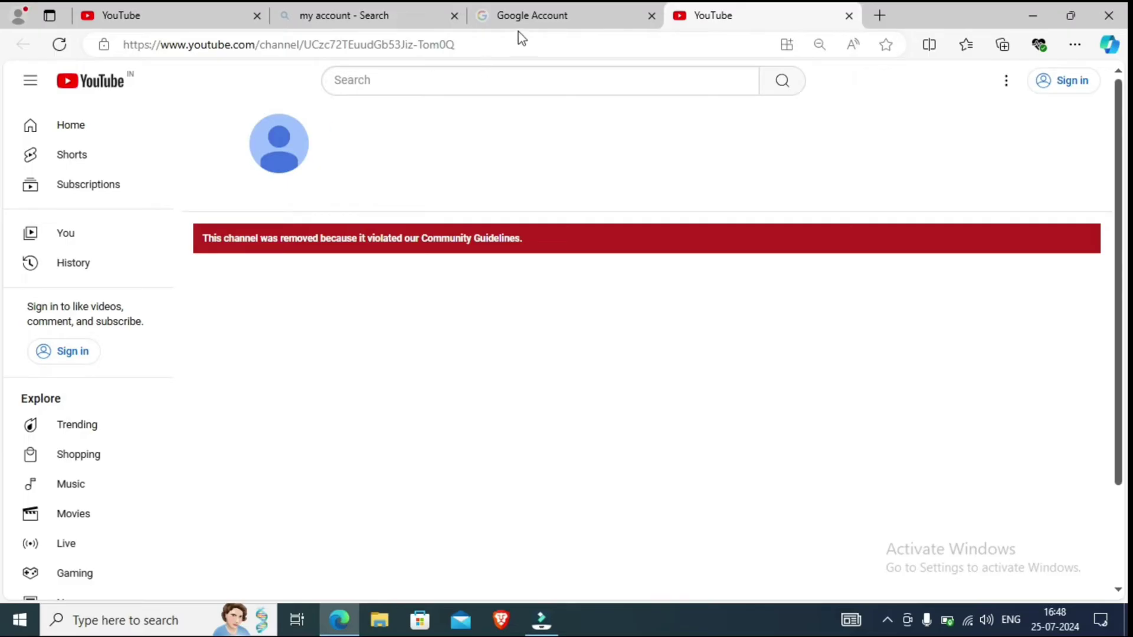
{"action": "left_click", "coordinate": [473, 45]}
{"action": "left_click_drag", "start_coordinate": [470, 45], "coordinate": [490, 110]}
{"action": "left_click", "coordinate": [482, 381]}
{"action": "key", "text": "alt"}
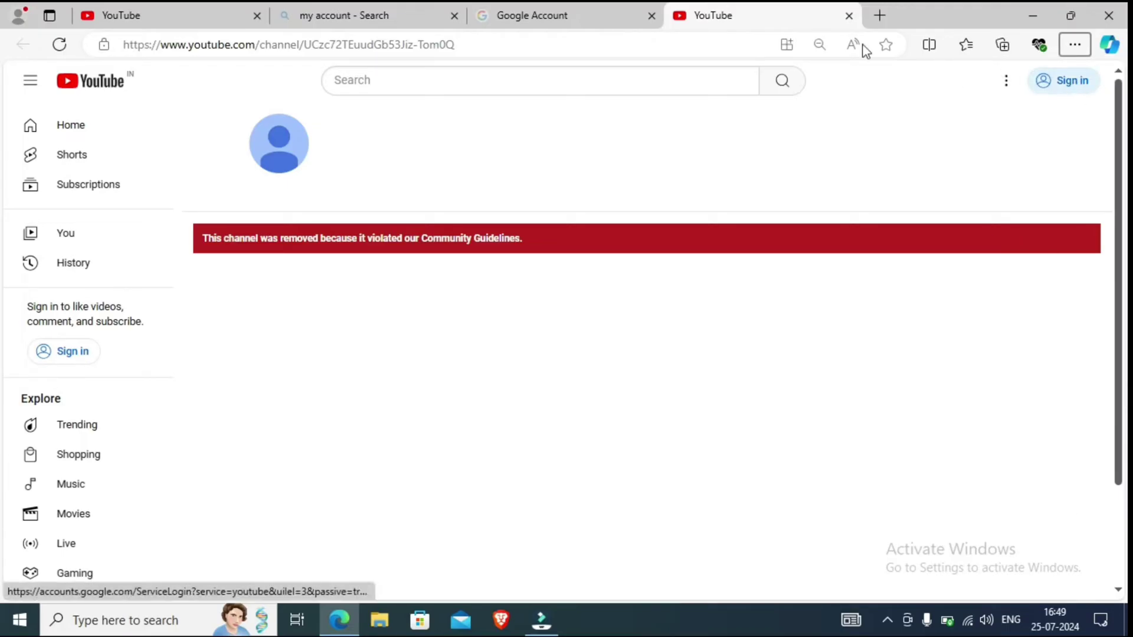
- Reload the Google Account home page and then the removed channel page
{"action": "left_click", "coordinate": [577, 10]}
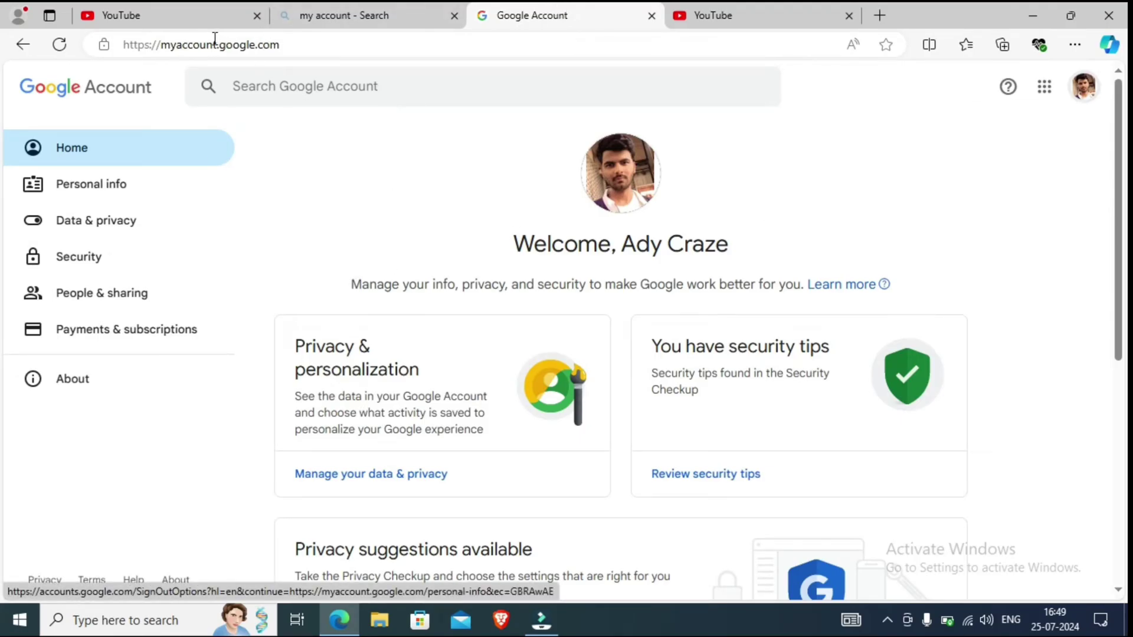
{"action": "left_click", "coordinate": [59, 45]}
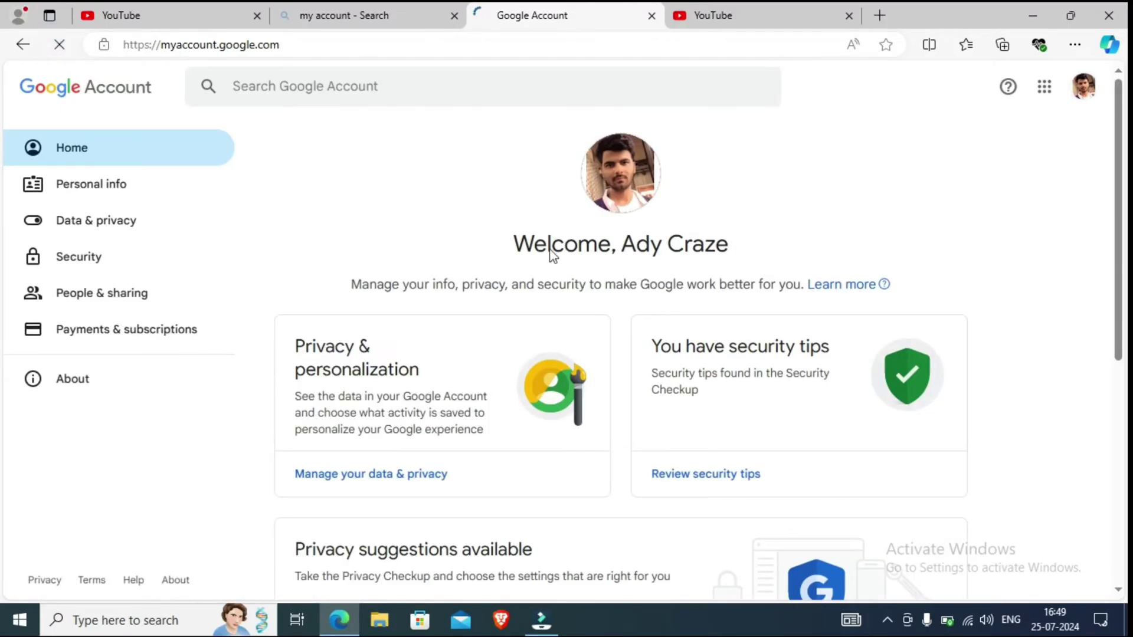
{"action": "left_click", "coordinate": [716, 8]}
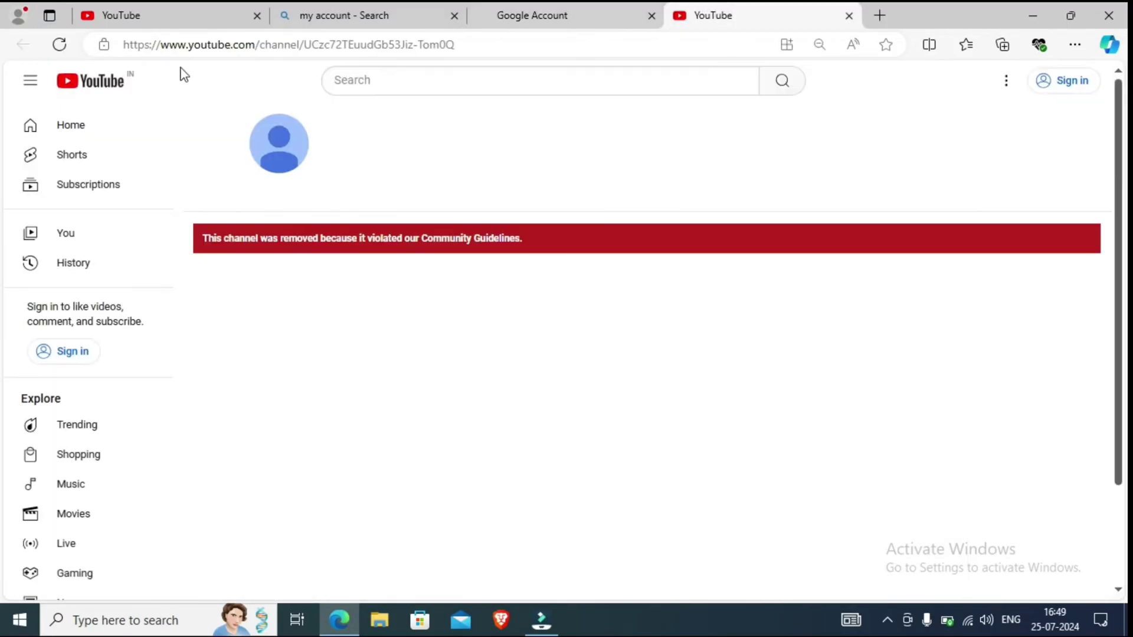
{"action": "left_click", "coordinate": [59, 45]}
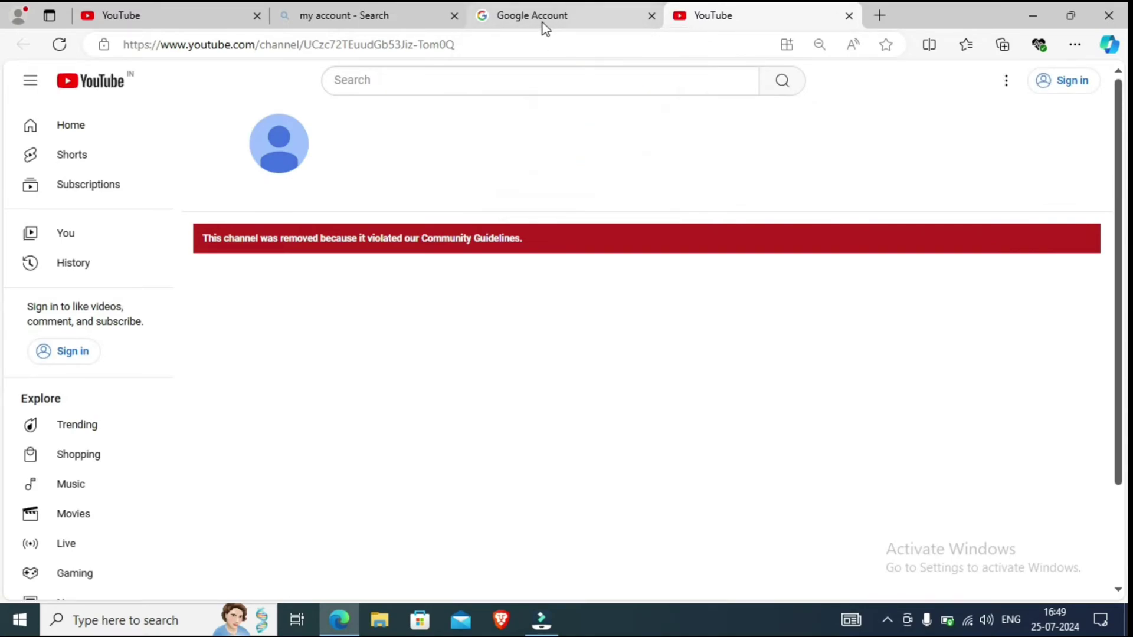
{"action": "mouse_move", "coordinate": [546, 29]}
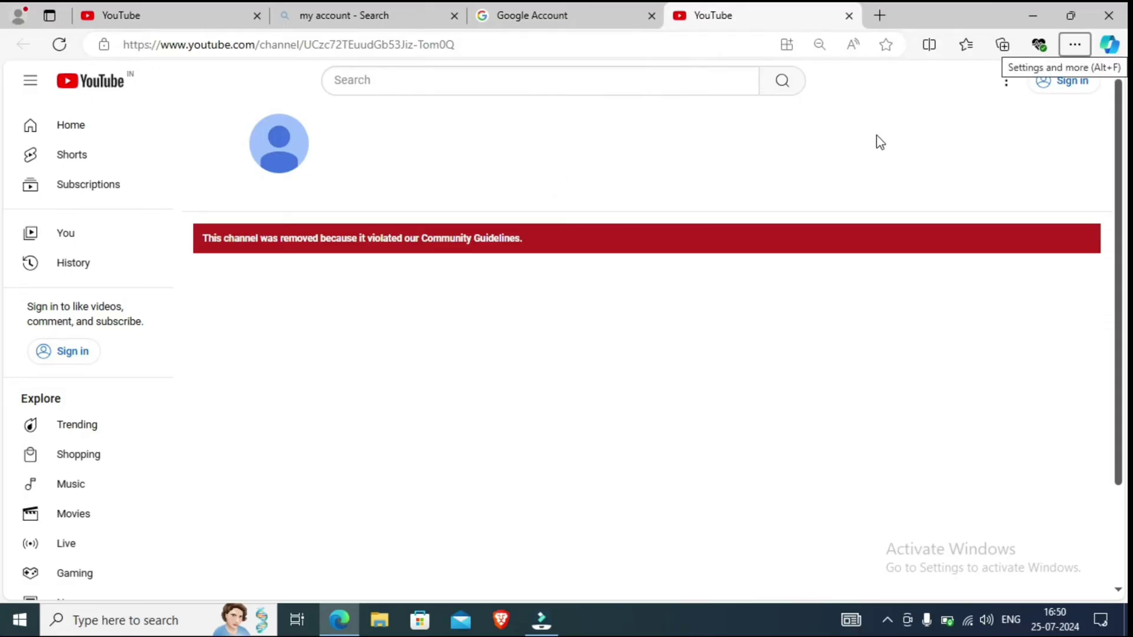
- Search Bing for 'my account' in a fresh blank tab
{"action": "left_click", "coordinate": [882, 16]}
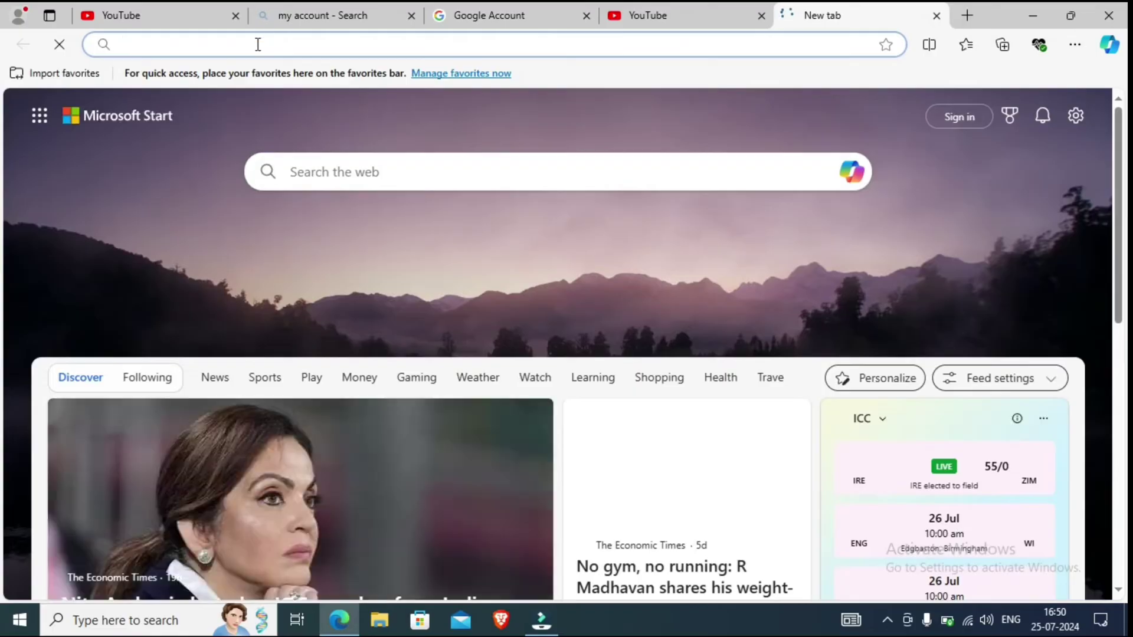
{"action": "left_click", "coordinate": [258, 45]}
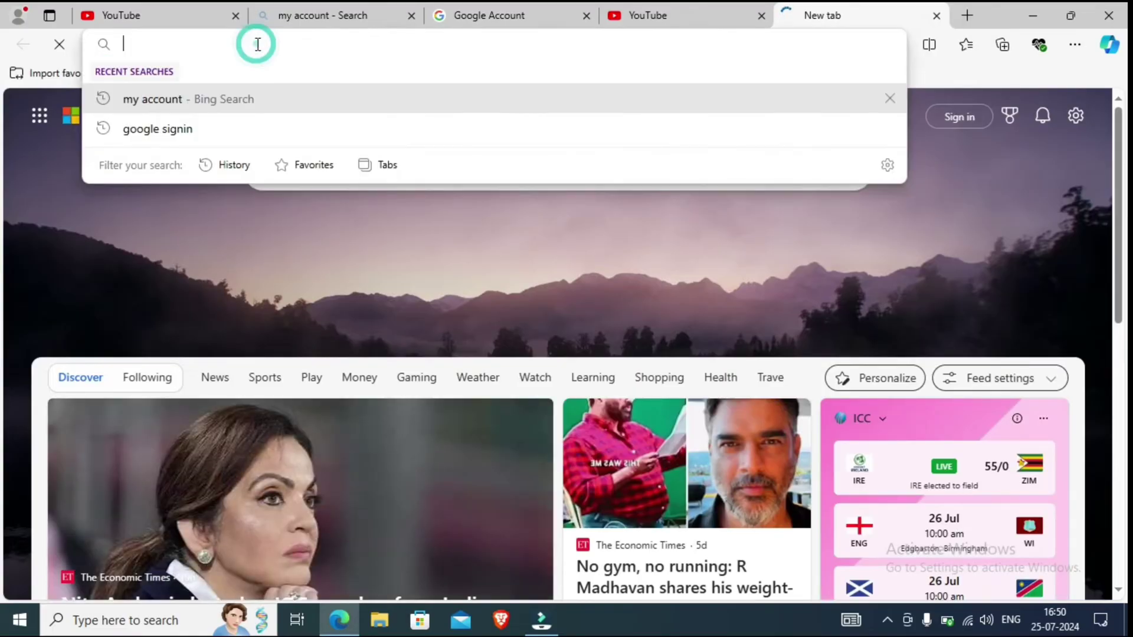
{"action": "type", "text": "my a"}
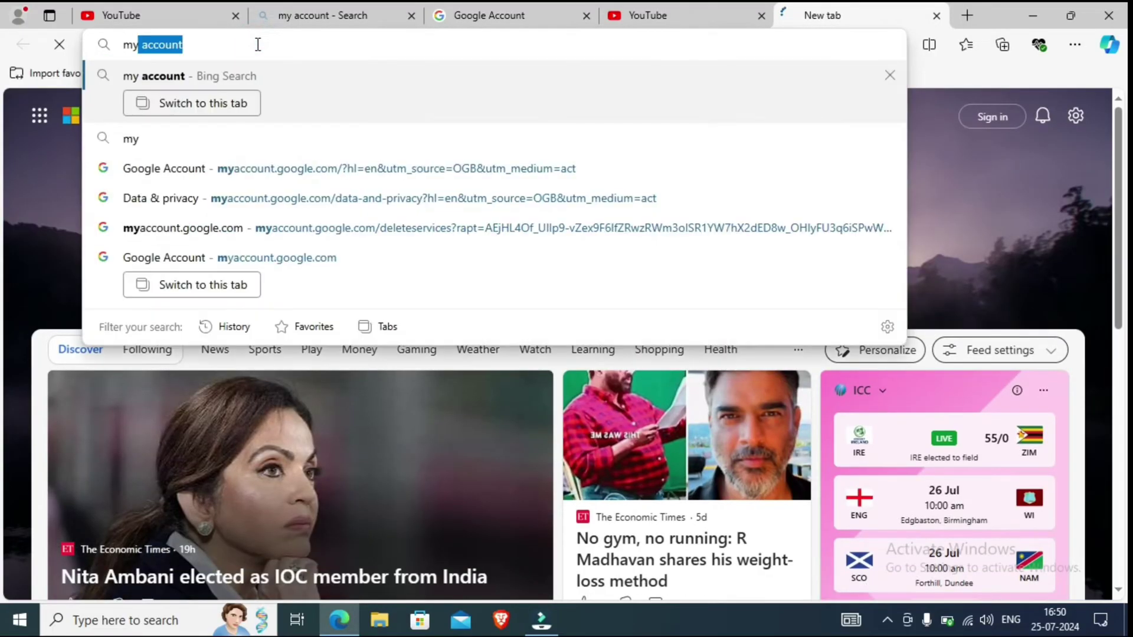
{"action": "type", "text": "ccount"}
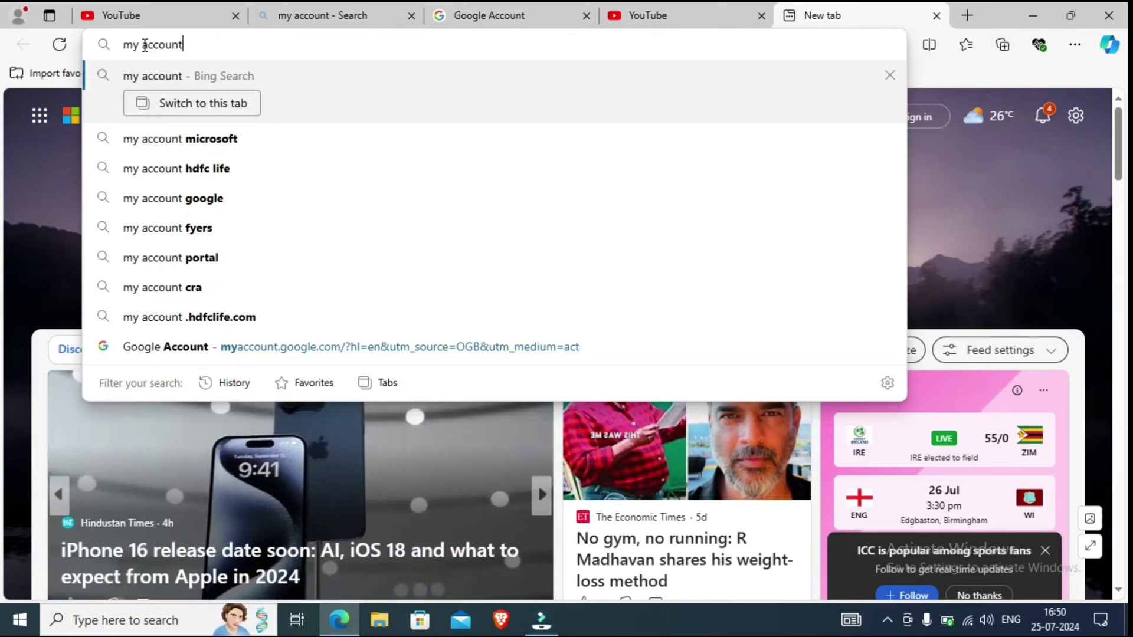
{"action": "key", "text": "Return"}
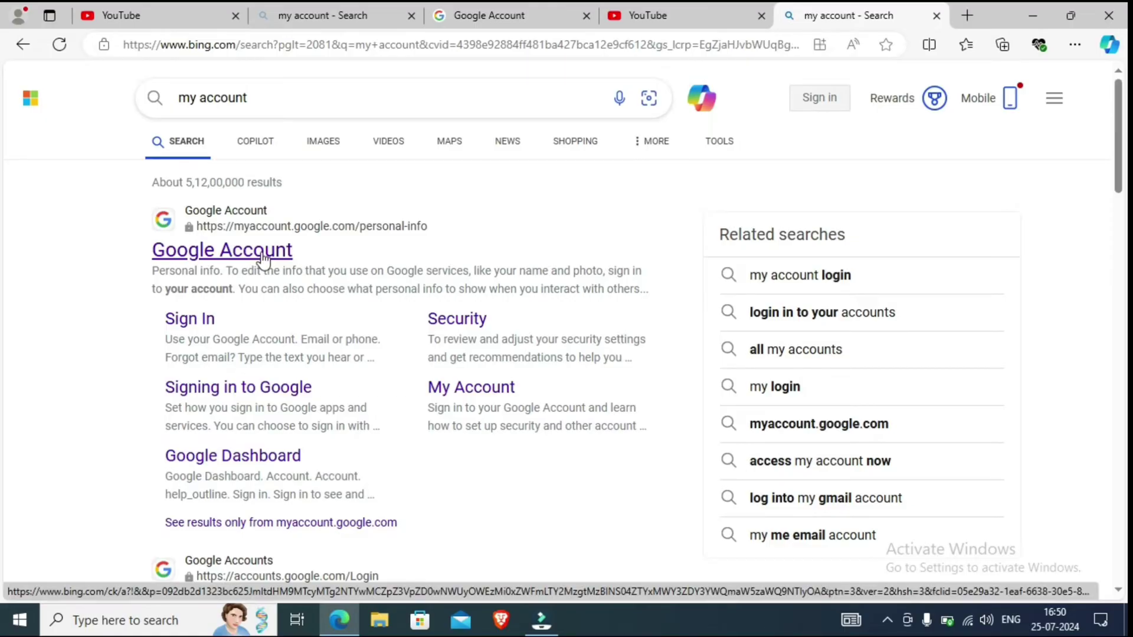
{"action": "scroll", "coordinate": [262, 257], "scroll_direction": "down", "scroll_amount": 4}
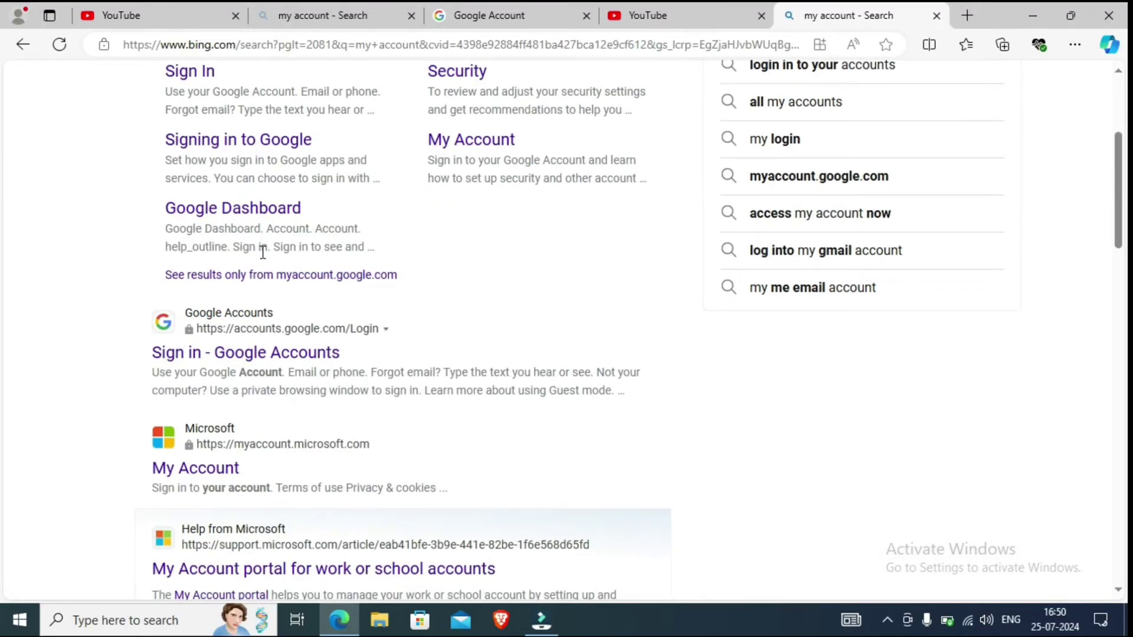
{"action": "scroll", "coordinate": [262, 252], "scroll_direction": "up", "scroll_amount": 4}
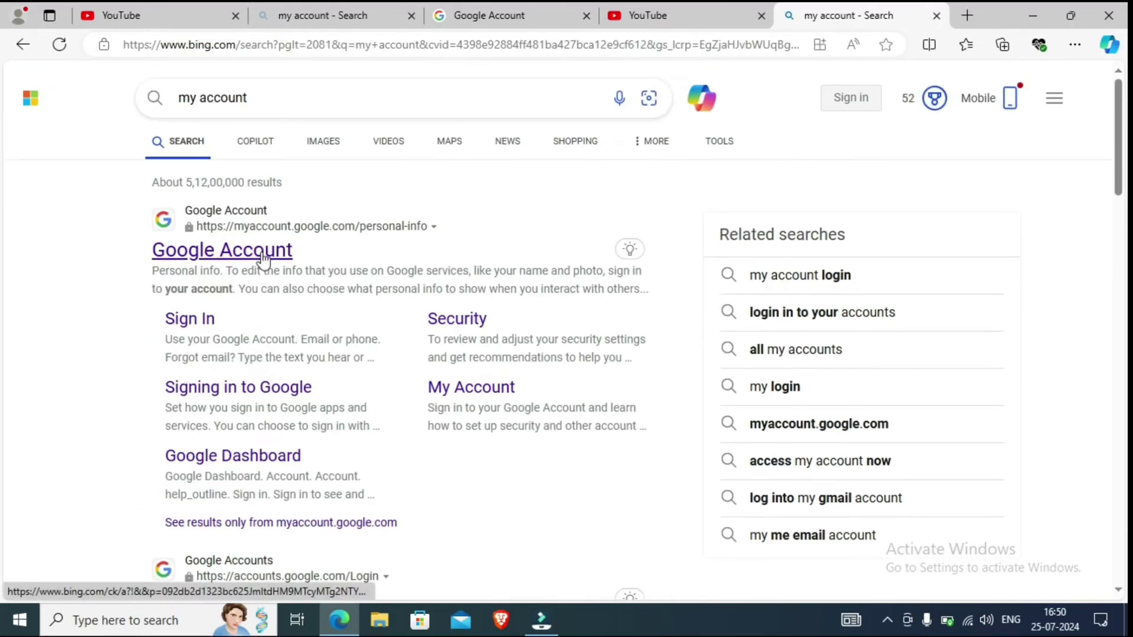
- Open the Google Account result to reach myaccount.google.com/personal-info
{"action": "left_click", "coordinate": [205, 253]}
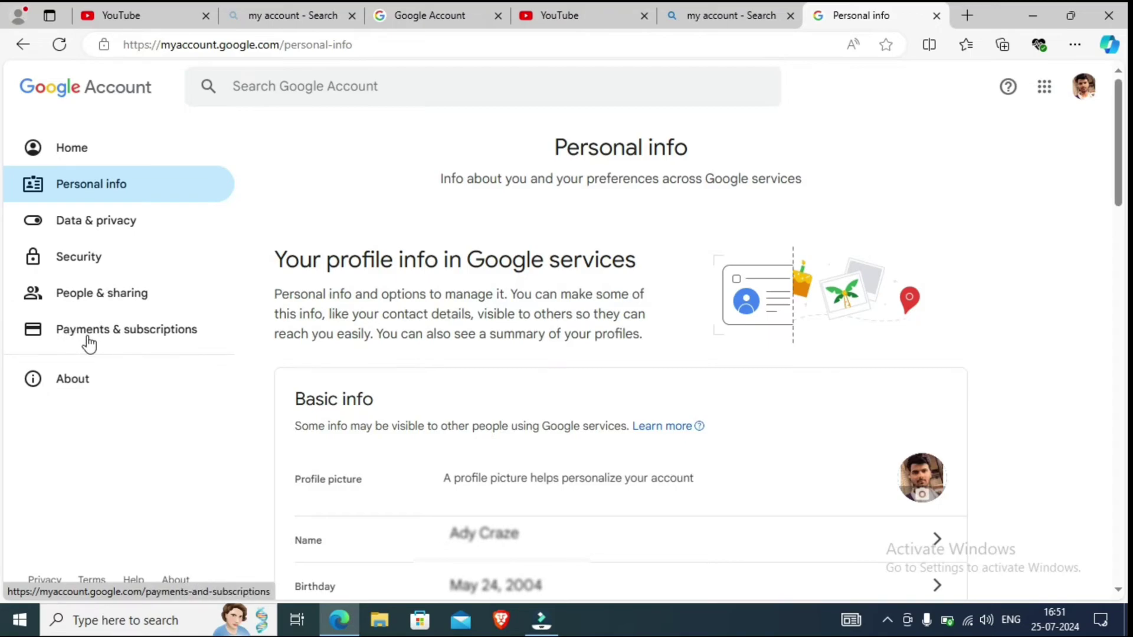
- Go to Data & privacy and scroll down to the 'Download or delete your data' card
{"action": "left_click", "coordinate": [82, 227]}
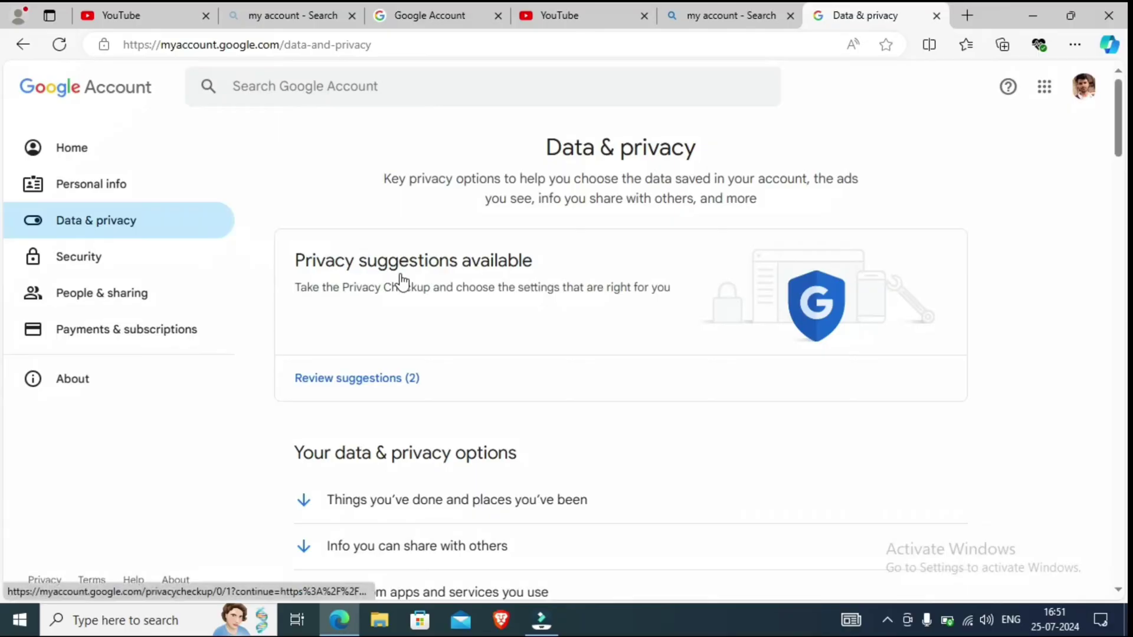
{"action": "scroll", "coordinate": [402, 282], "scroll_direction": "down", "scroll_amount": 1}
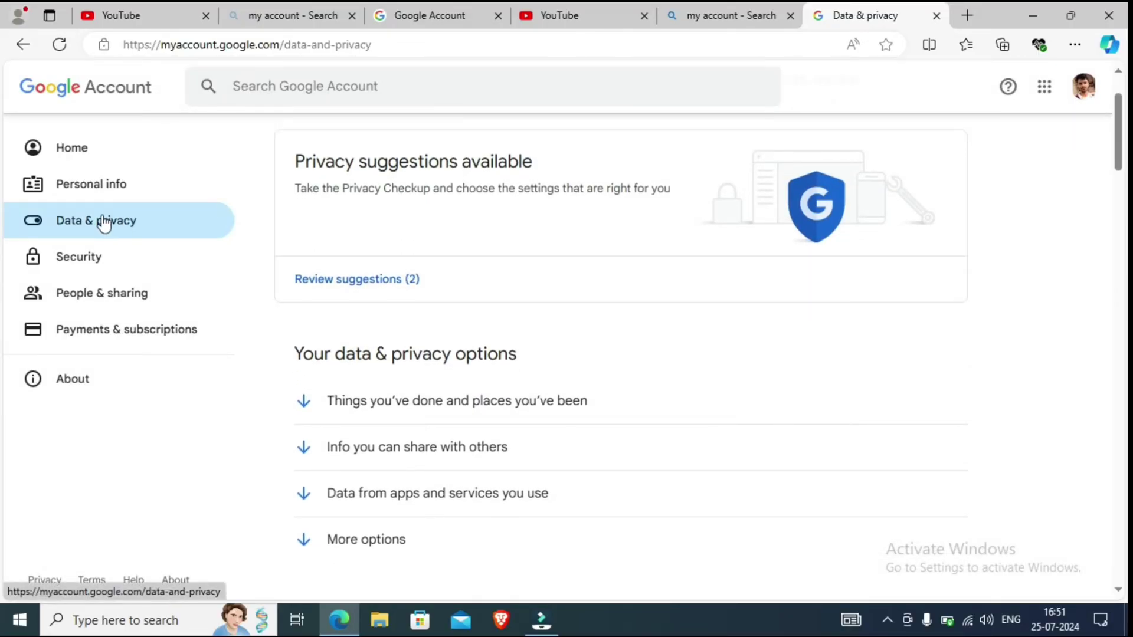
{"action": "scroll", "coordinate": [730, 283], "scroll_direction": "down", "scroll_amount": 3}
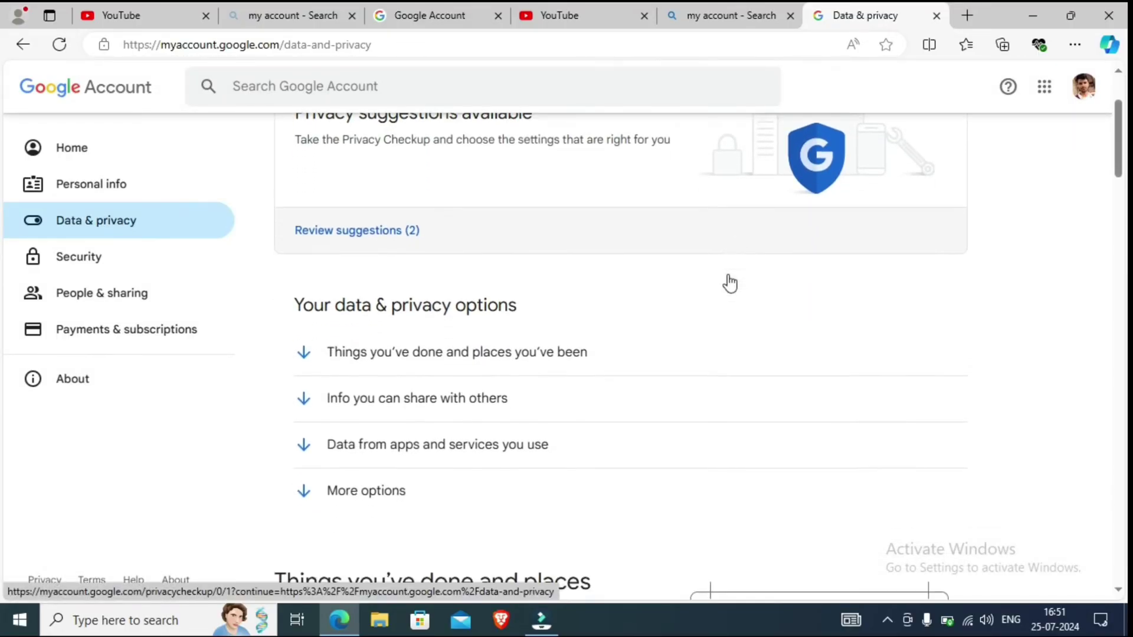
{"action": "scroll", "coordinate": [730, 283], "scroll_direction": "down", "scroll_amount": 9}
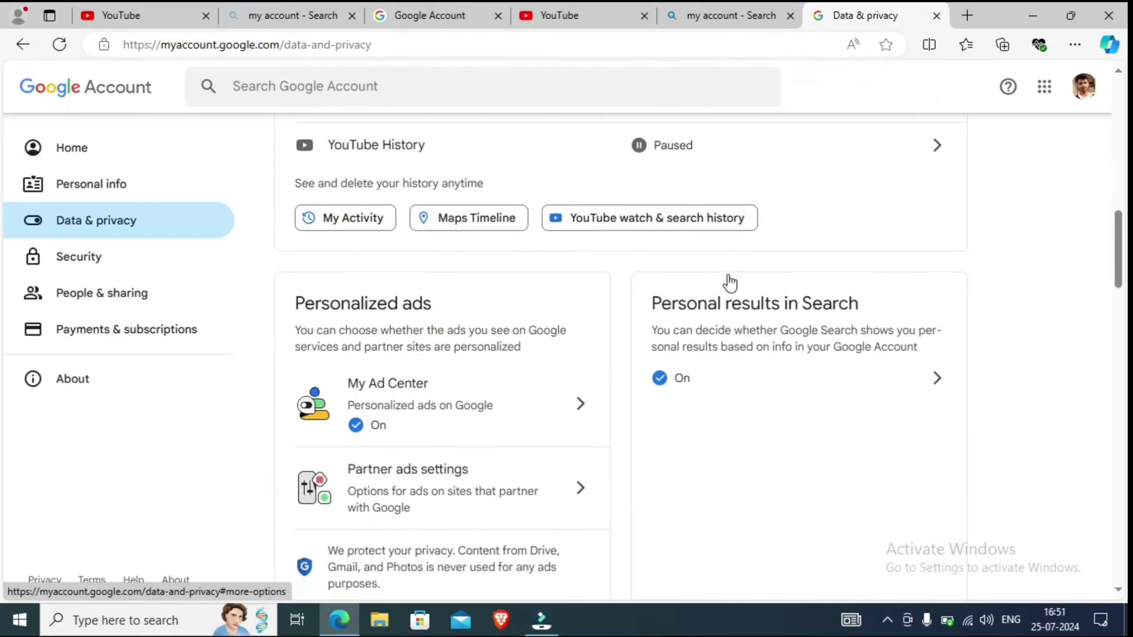
{"action": "scroll", "coordinate": [730, 283], "scroll_direction": "up", "scroll_amount": 2}
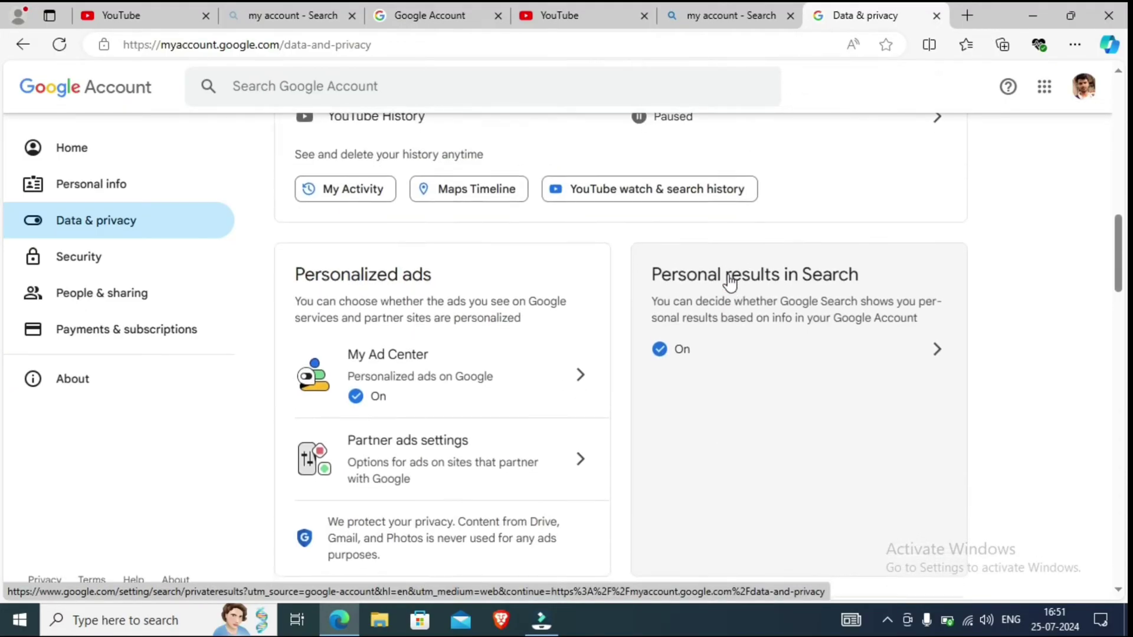
{"action": "scroll", "coordinate": [730, 283], "scroll_direction": "down", "scroll_amount": 3}
{"action": "scroll", "coordinate": [730, 283], "scroll_direction": "down", "scroll_amount": 8}
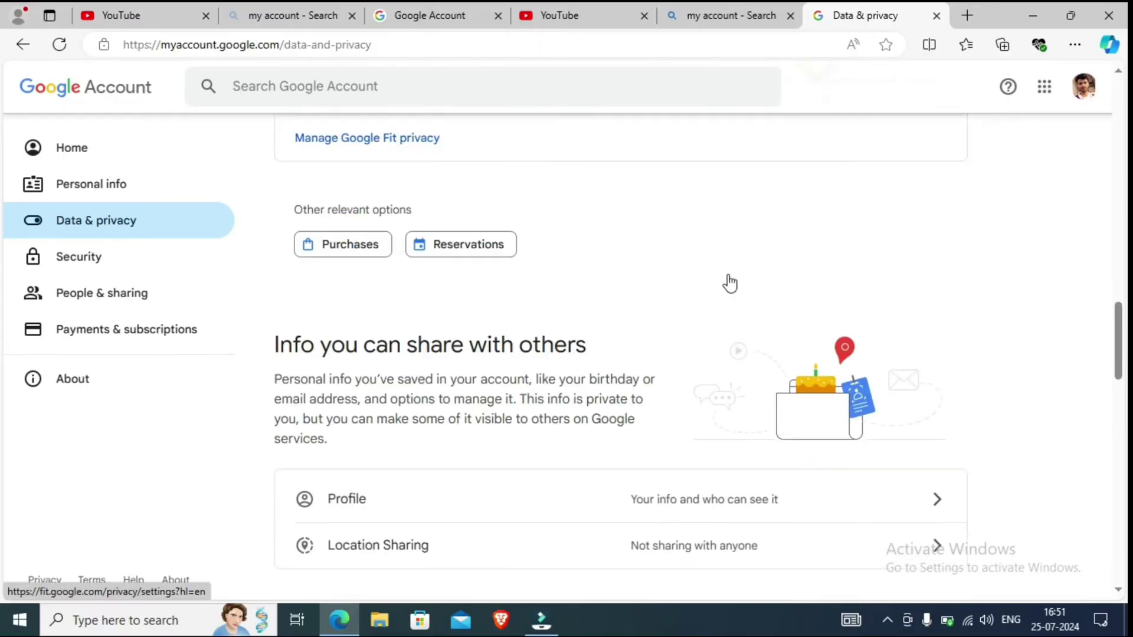
{"action": "scroll", "coordinate": [730, 283], "scroll_direction": "down", "scroll_amount": 7}
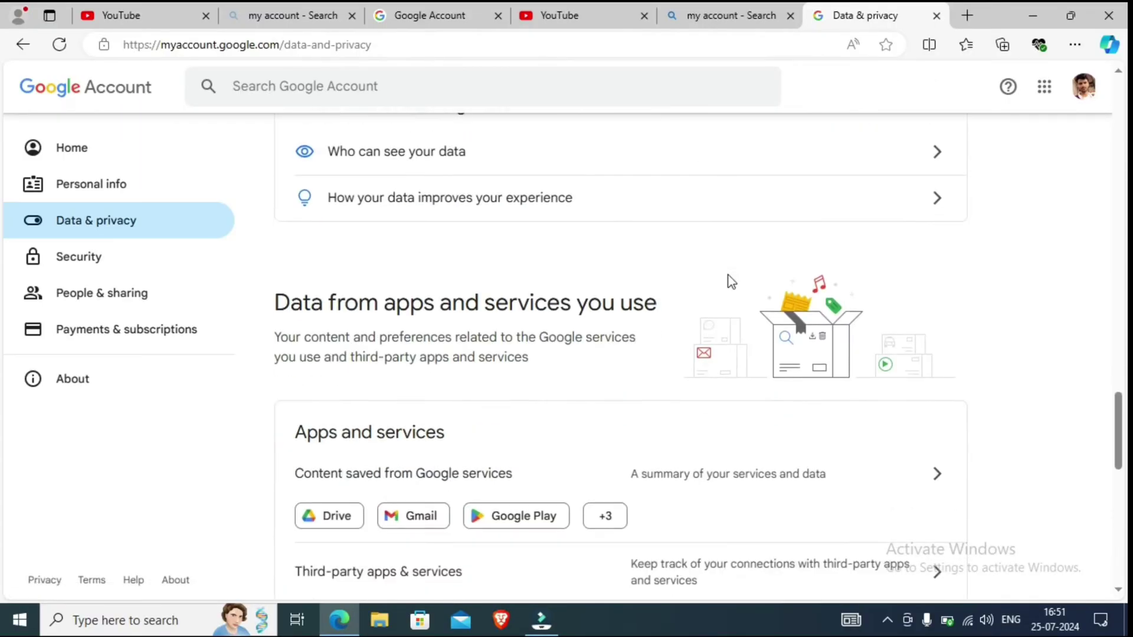
{"action": "scroll", "coordinate": [730, 283], "scroll_direction": "down", "scroll_amount": 5}
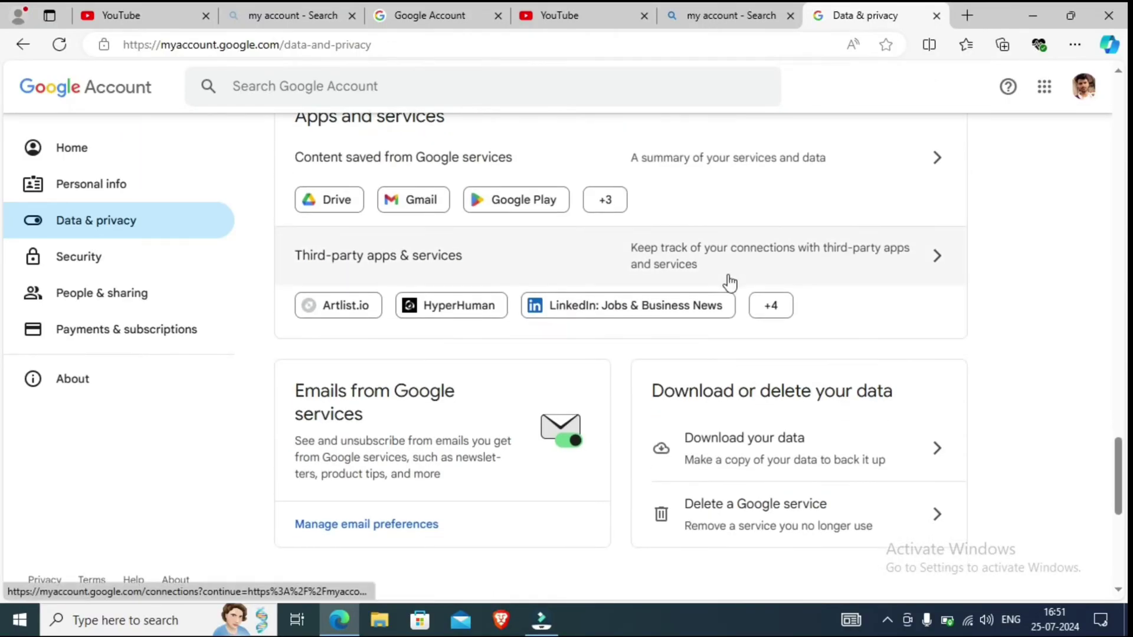
{"action": "scroll", "coordinate": [730, 283], "scroll_direction": "down", "scroll_amount": 4}
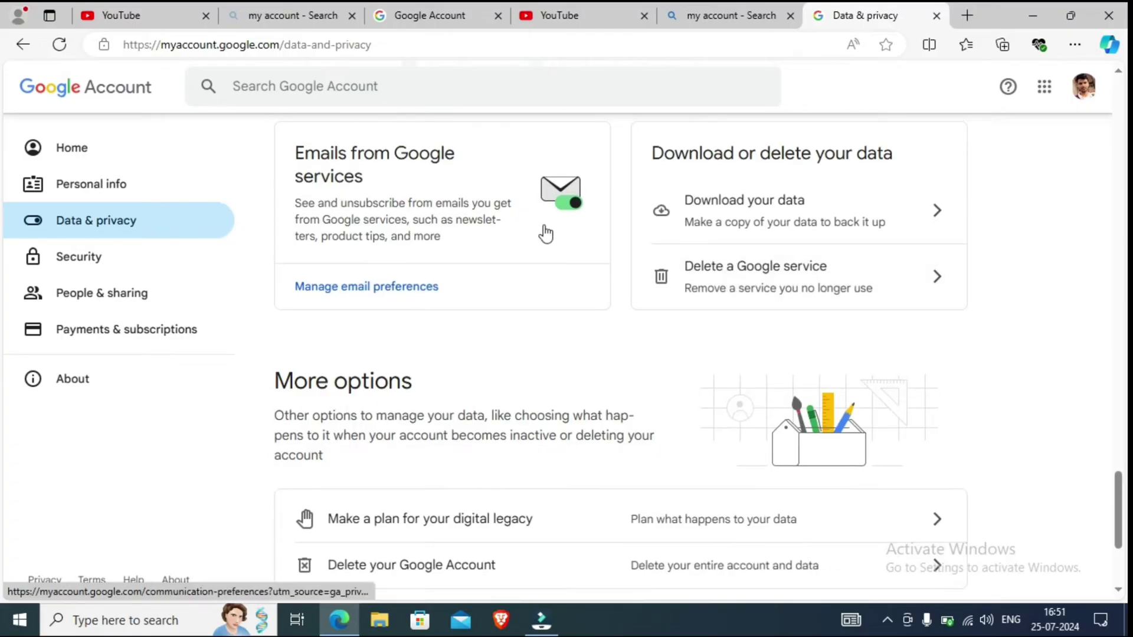
{"action": "scroll", "coordinate": [545, 234], "scroll_direction": "up", "scroll_amount": 2}
{"action": "scroll", "coordinate": [545, 234], "scroll_direction": "up", "scroll_amount": 3}
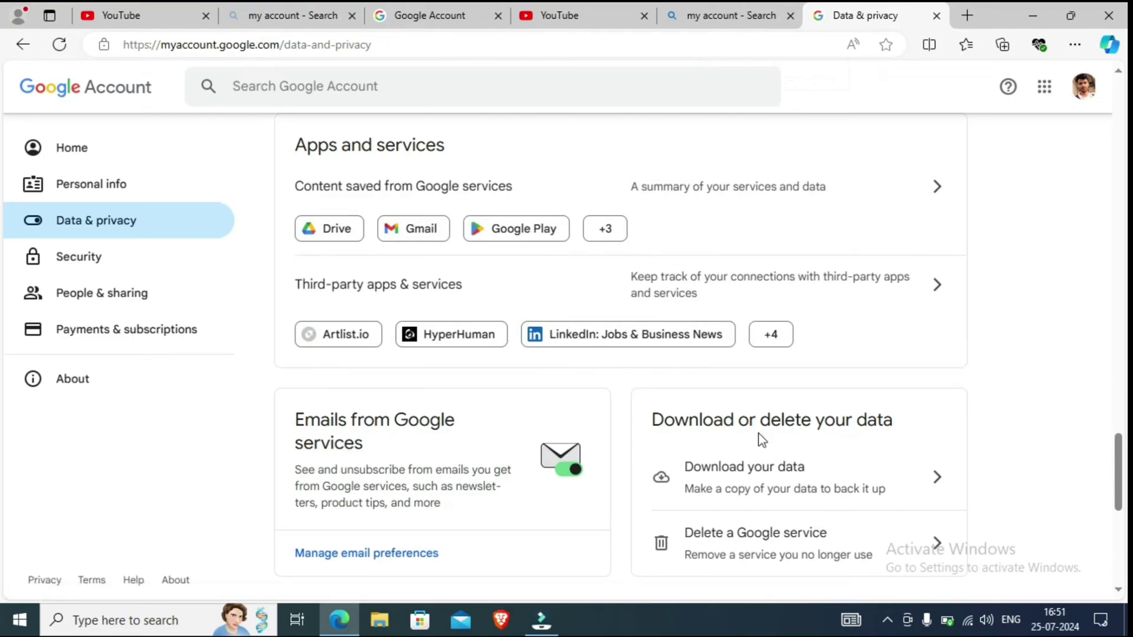
{"action": "scroll", "coordinate": [759, 435], "scroll_direction": "down", "scroll_amount": 1}
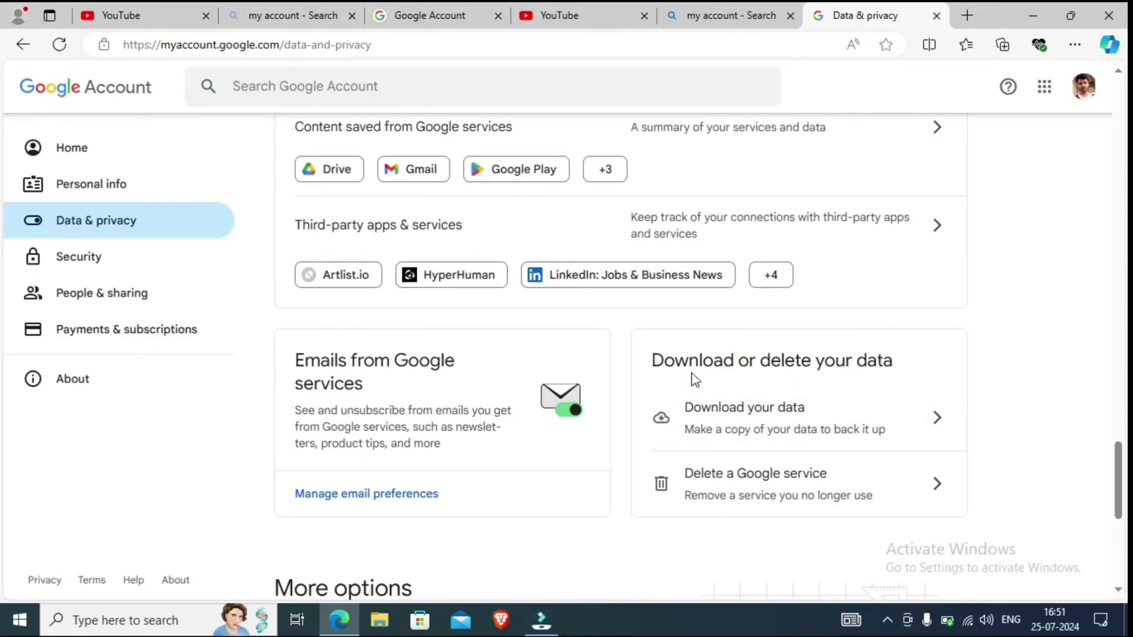
{"action": "key", "text": "alt"}
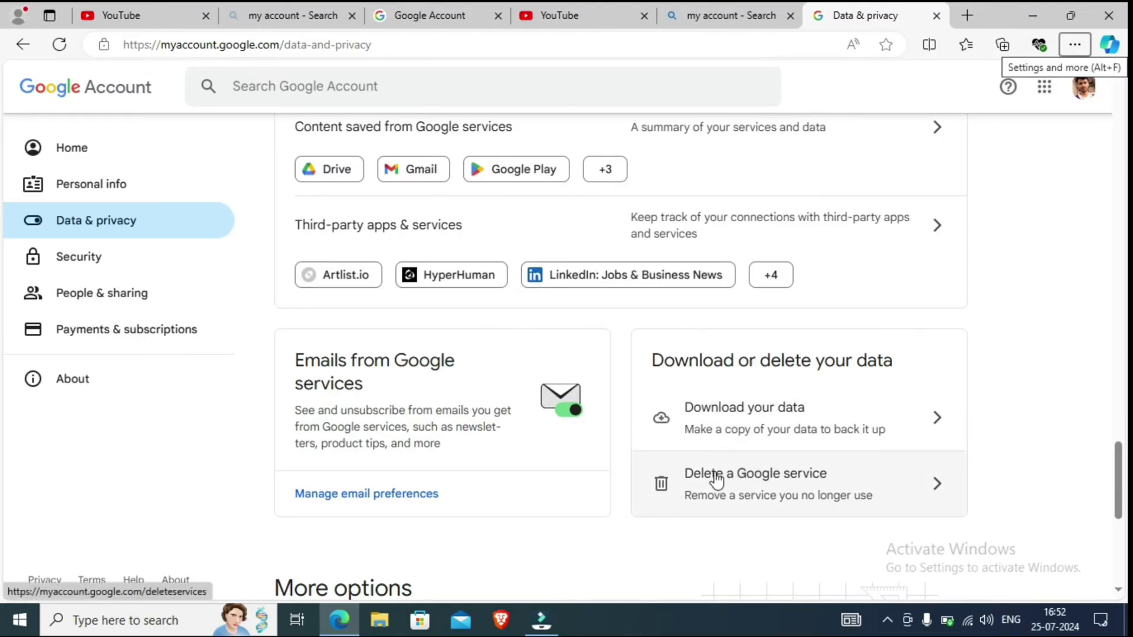
- Open 'Delete a Google service', then view and dismiss the signed-in account summary
{"action": "left_click", "coordinate": [792, 476]}
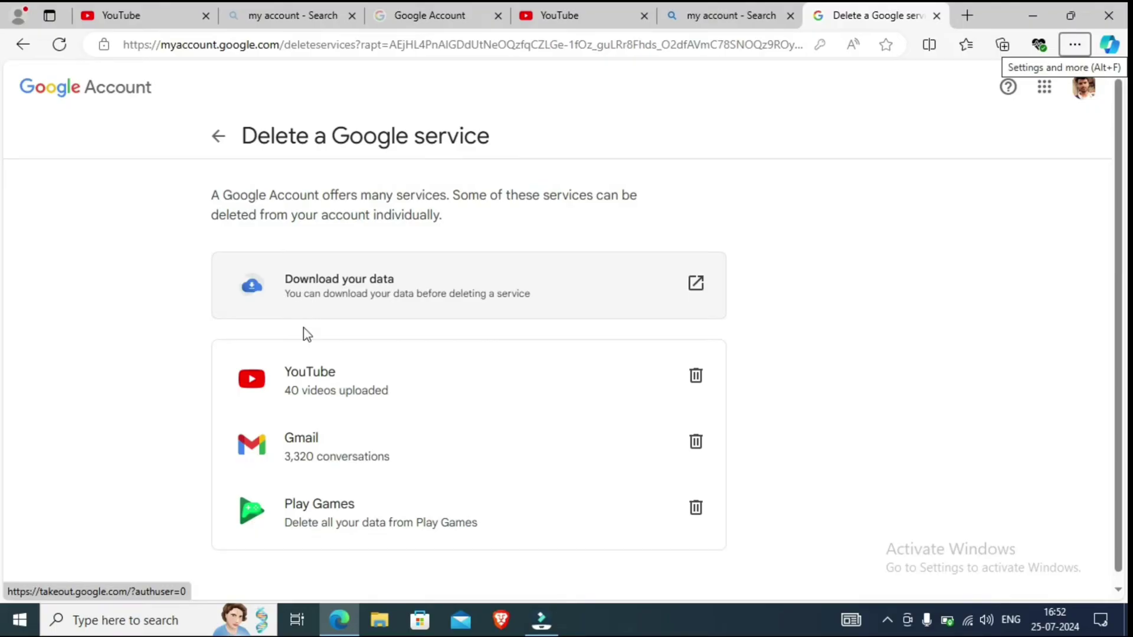
{"action": "scroll", "coordinate": [313, 354], "scroll_direction": "down", "scroll_amount": 1}
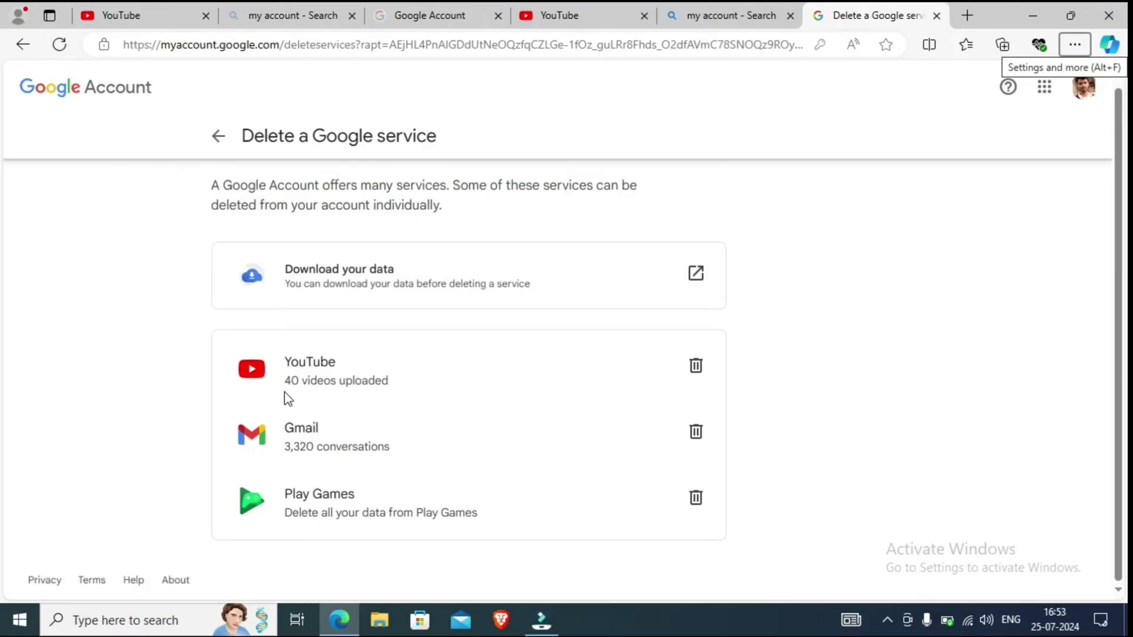
{"action": "left_click", "coordinate": [1086, 90]}
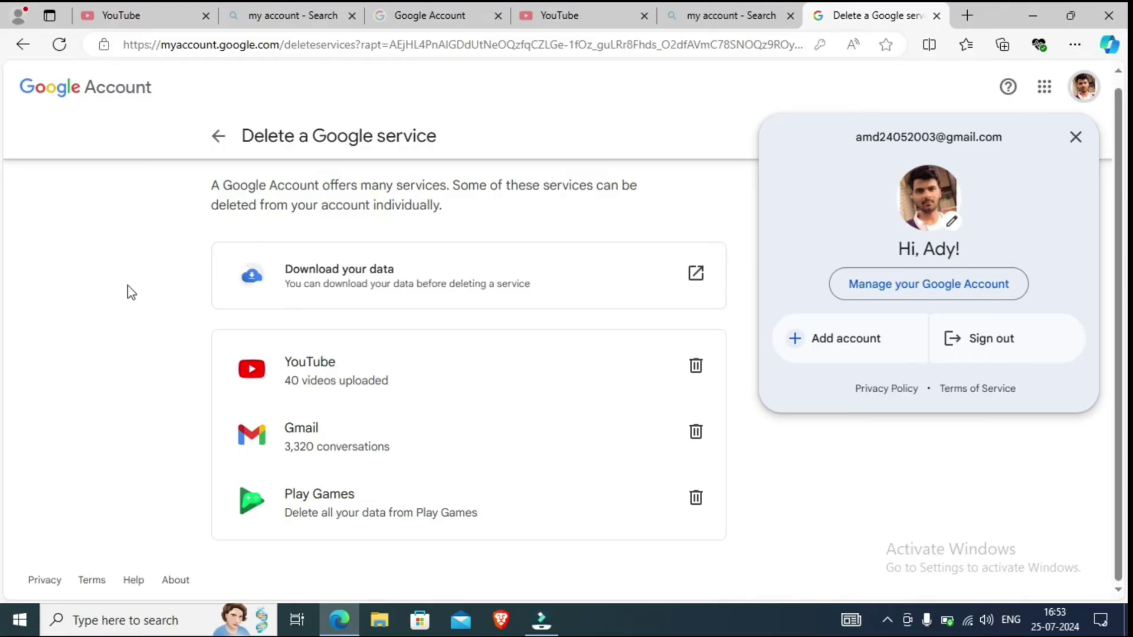
{"action": "left_click", "coordinate": [90, 331]}
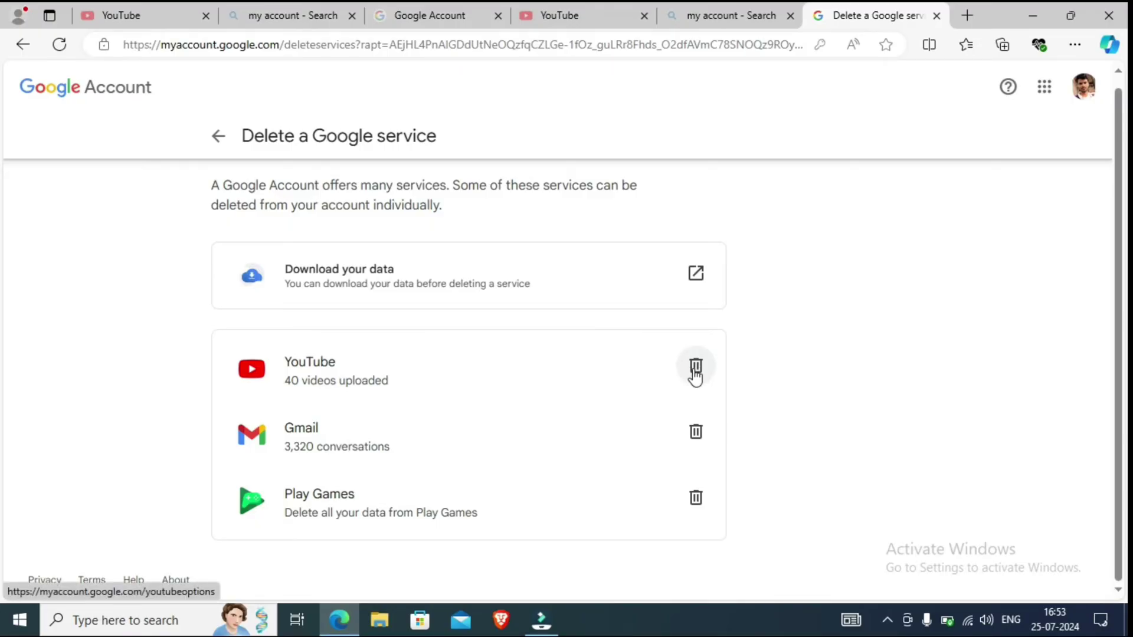
{"action": "key", "text": "alt"}
- Start removing YouTube, then expand and collapse the permanent-delete confirmation checklist
{"action": "left_click", "coordinate": [695, 369]}
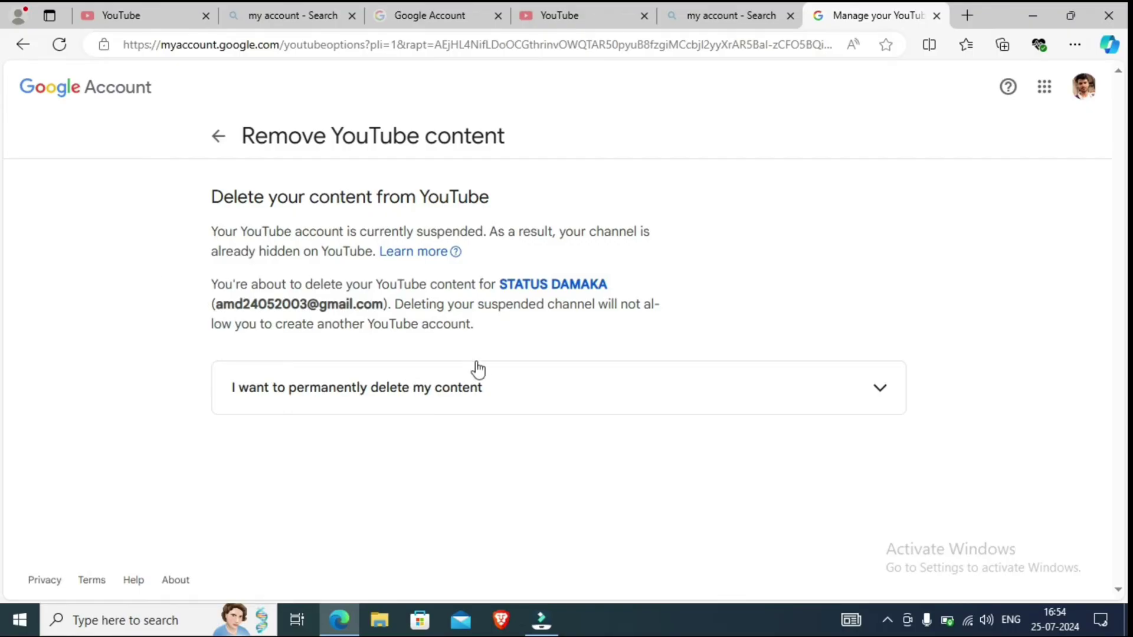
{"action": "left_click", "coordinate": [878, 393]}
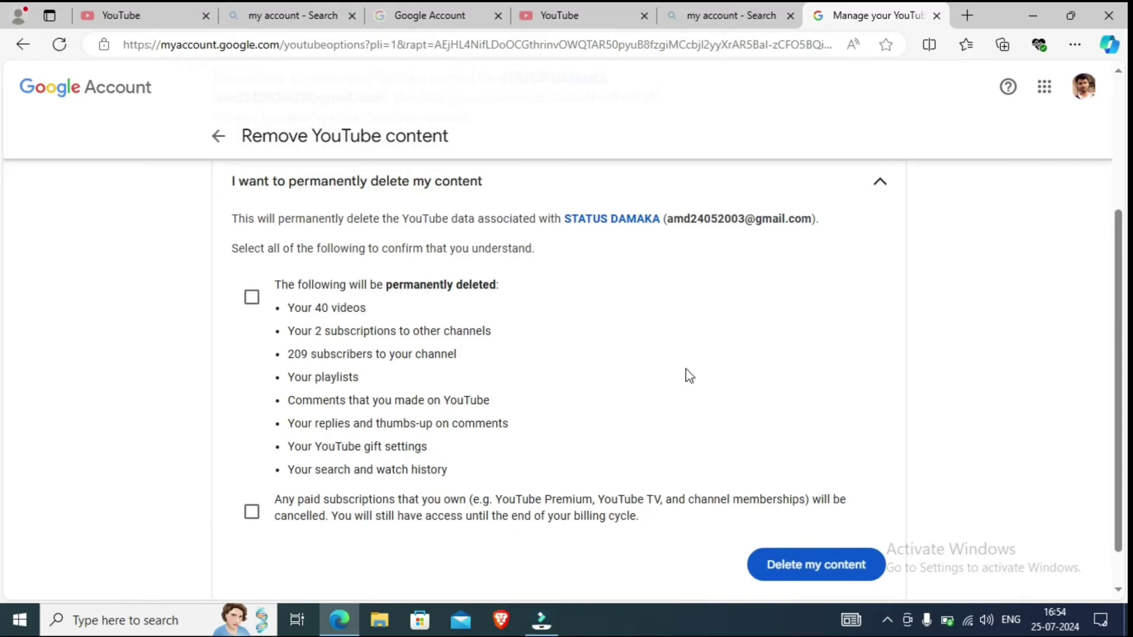
{"action": "scroll", "coordinate": [685, 372], "scroll_direction": "up", "scroll_amount": 3}
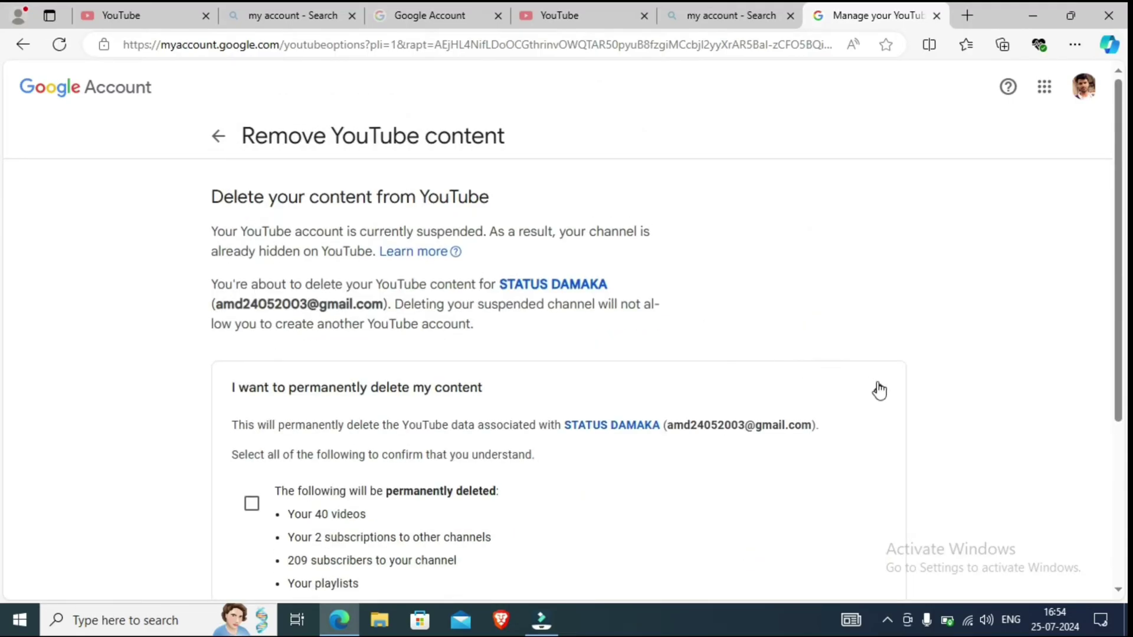
{"action": "left_click", "coordinate": [880, 390]}
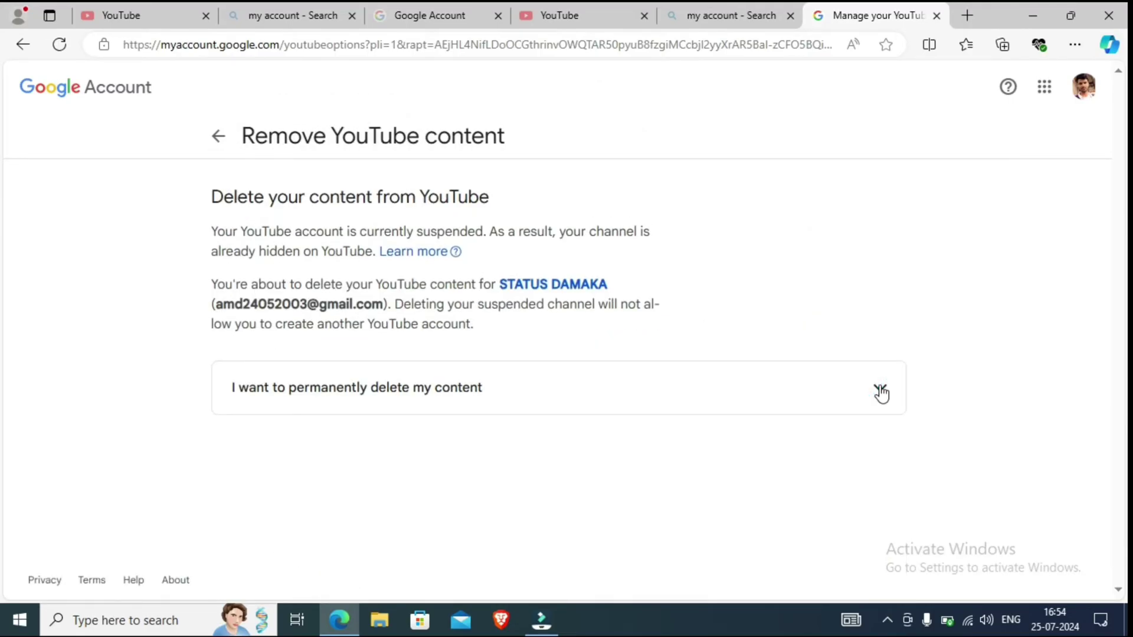